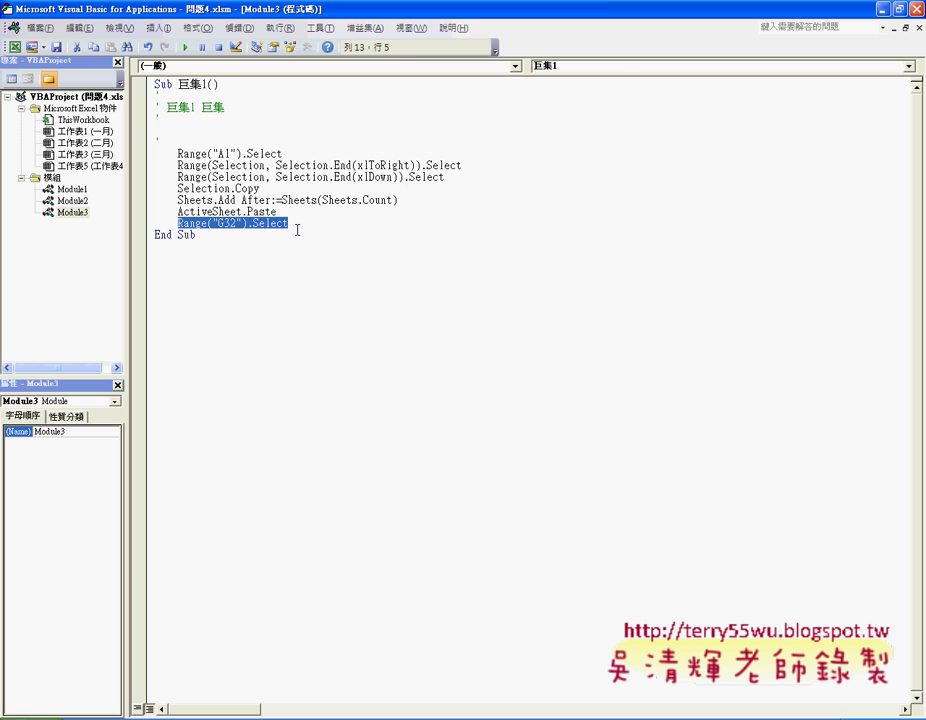
Select the recorded 巨集1 lines that copy the A1 block and paste it onto a new sheet
{"action": "left_click_drag", "start_coordinate": [297, 228], "coordinate": [155, 153]}
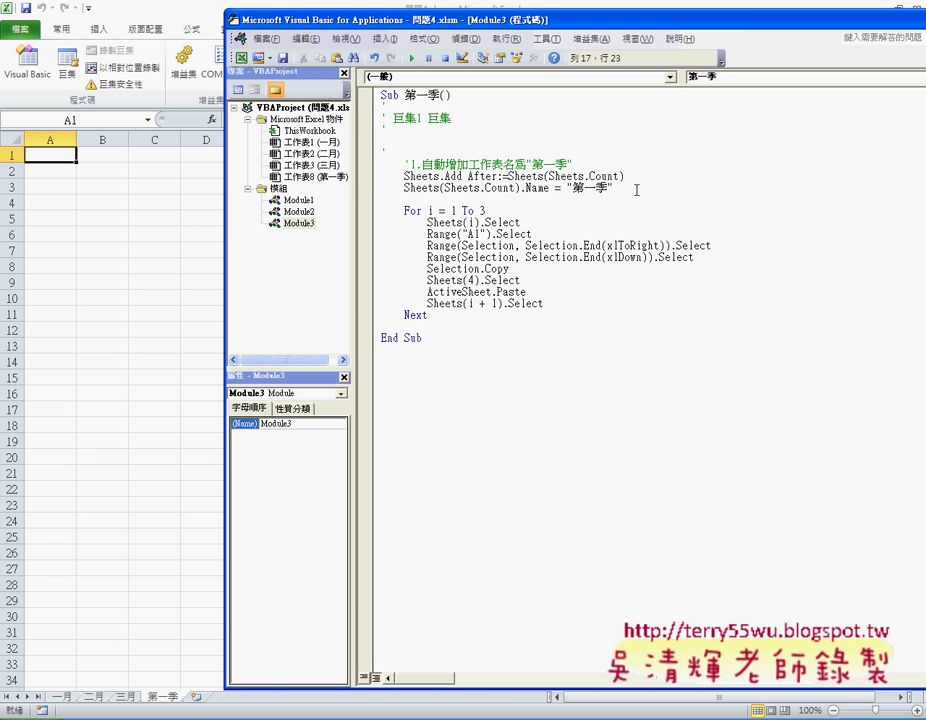
Select the Sheets.Add line that adds the new 第一季 sheet in Module3
{"action": "left_click_drag", "start_coordinate": [636, 189], "coordinate": [382, 176]}
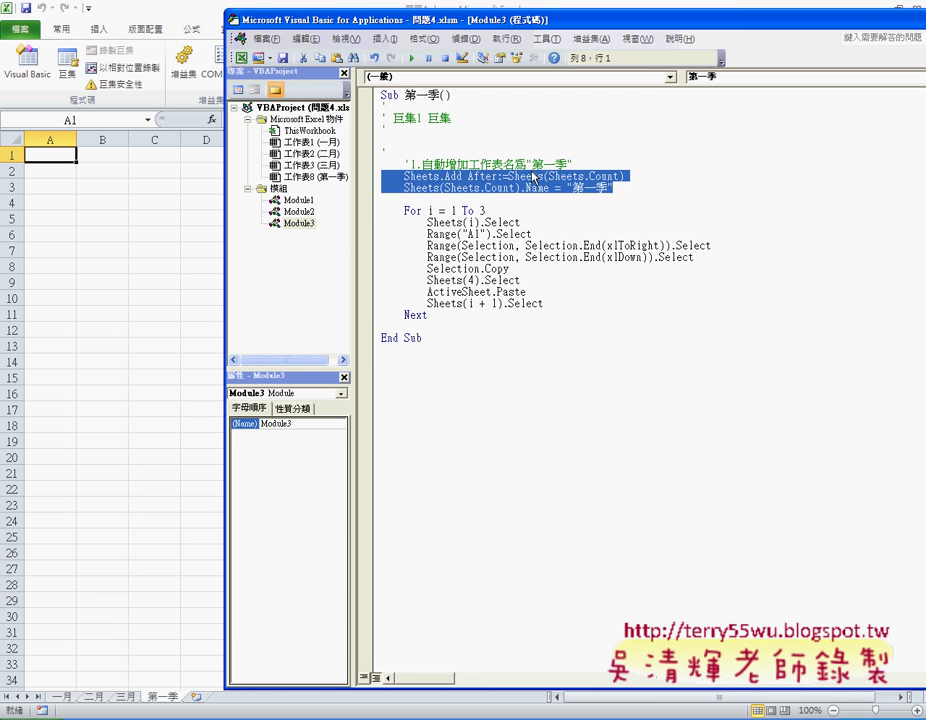
{"action": "left_click", "coordinate": [583, 186]}
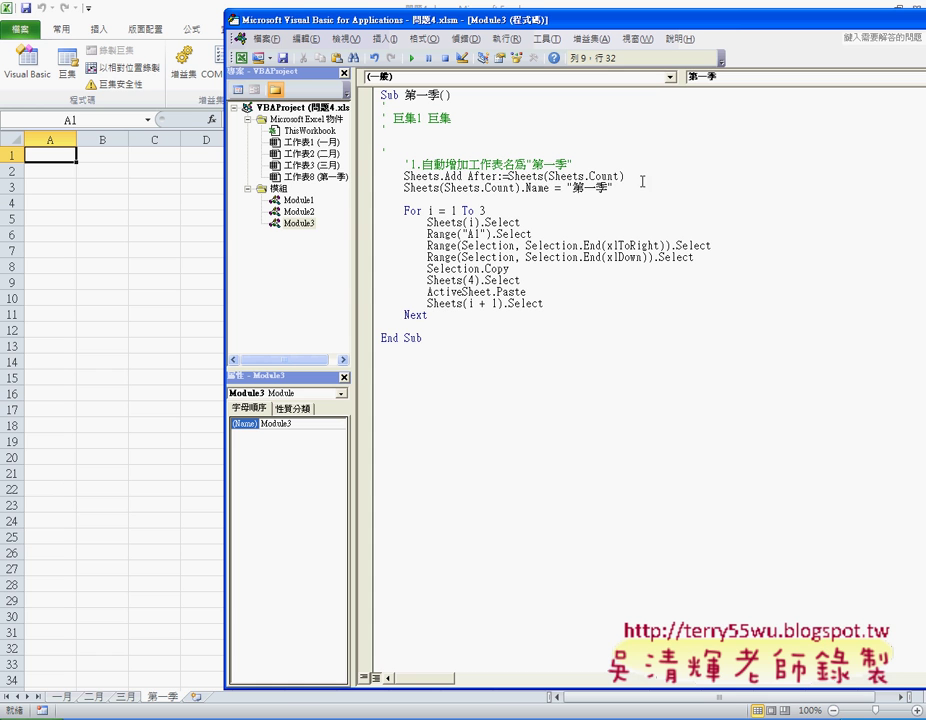
{"action": "left_click_drag", "start_coordinate": [404, 176], "coordinate": [625, 176]}
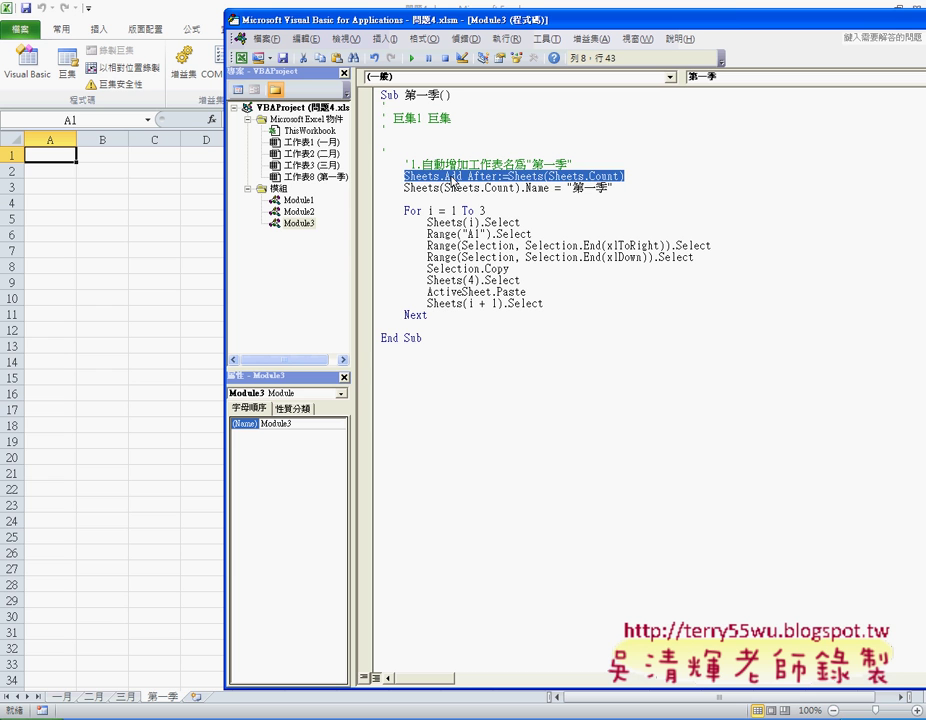
{"action": "left_click_drag", "start_coordinate": [404, 176], "coordinate": [617, 176]}
{"action": "left_click", "coordinate": [557, 176]}
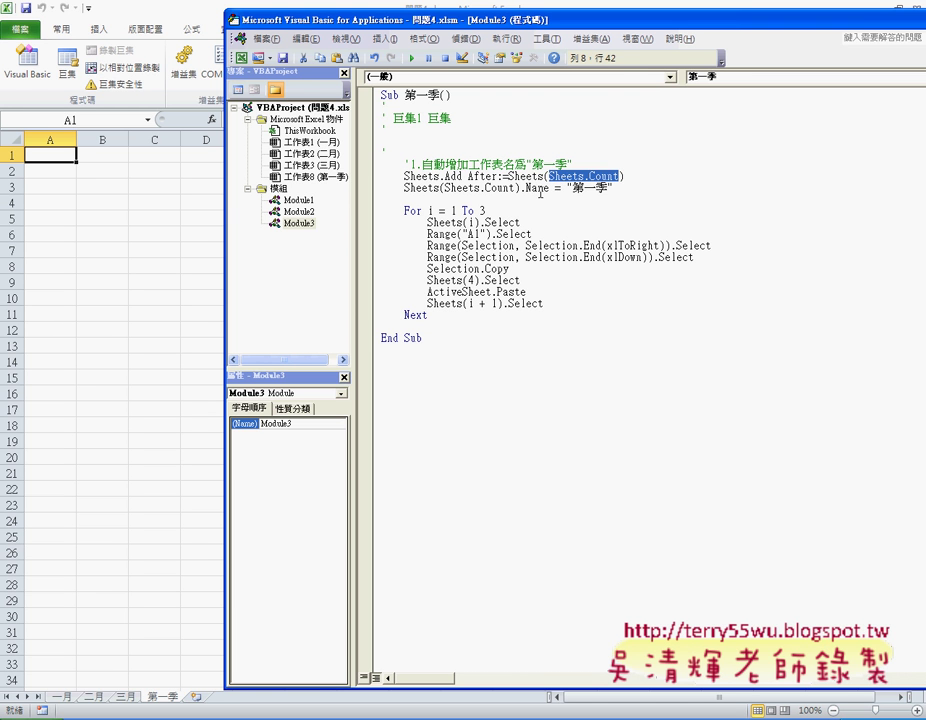
{"action": "left_click_drag", "start_coordinate": [613, 187], "coordinate": [584, 187]}
{"action": "key", "text": "shift+Left"}
{"action": "key", "text": "shift+Left"}
{"action": "key", "text": "shift+Left"}
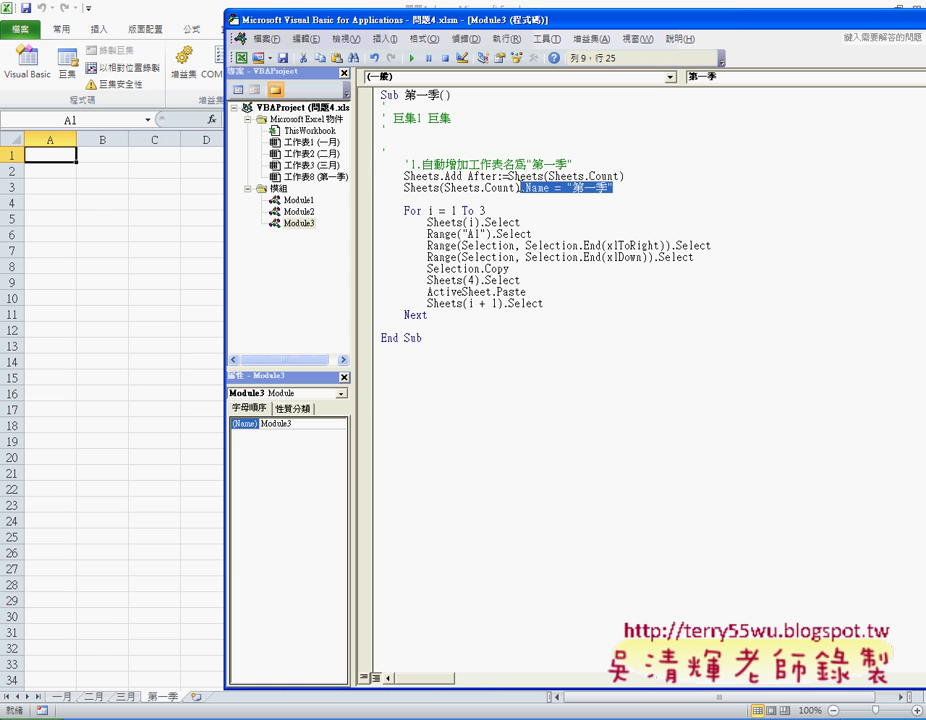
{"action": "left_click_drag", "start_coordinate": [613, 187], "coordinate": [380, 175]}
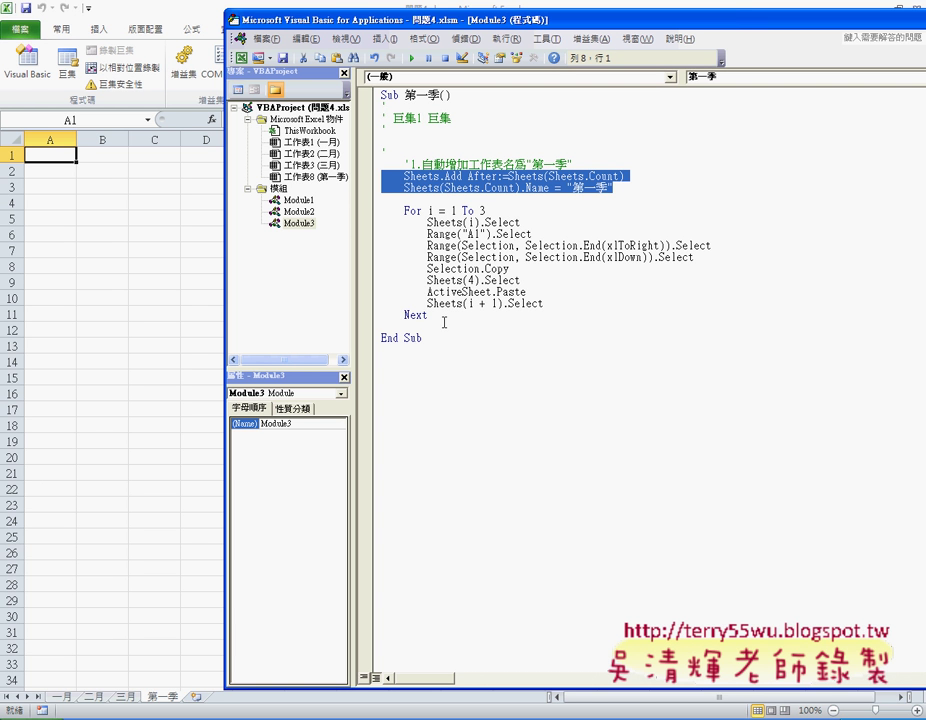
{"action": "left_click", "coordinate": [453, 210]}
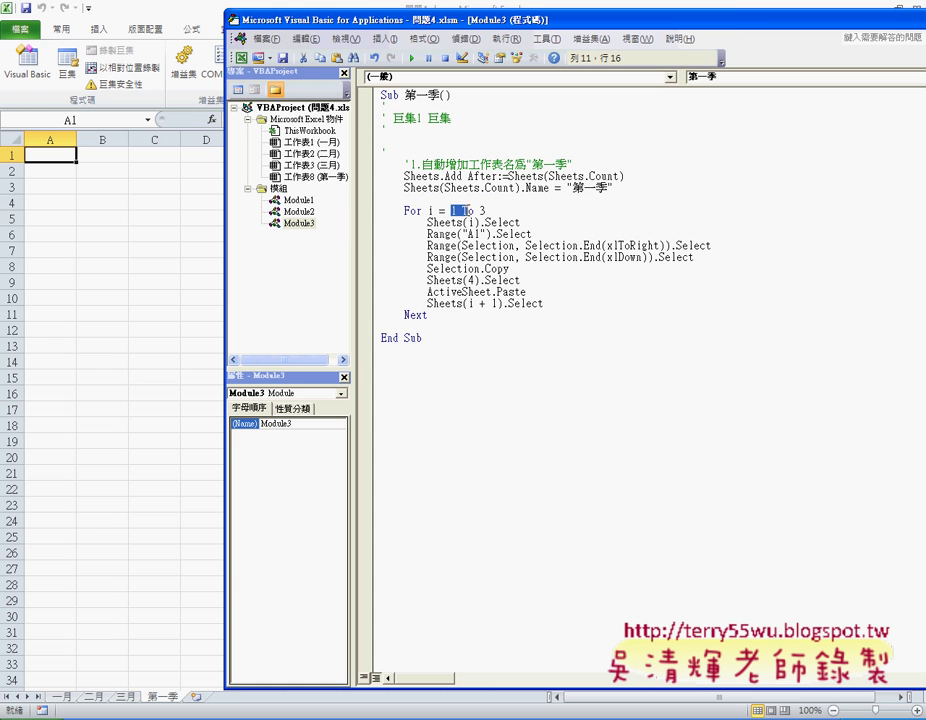
{"action": "double_click", "coordinate": [482, 210]}
{"action": "left_click_drag", "start_coordinate": [548, 176], "coordinate": [622, 176]}
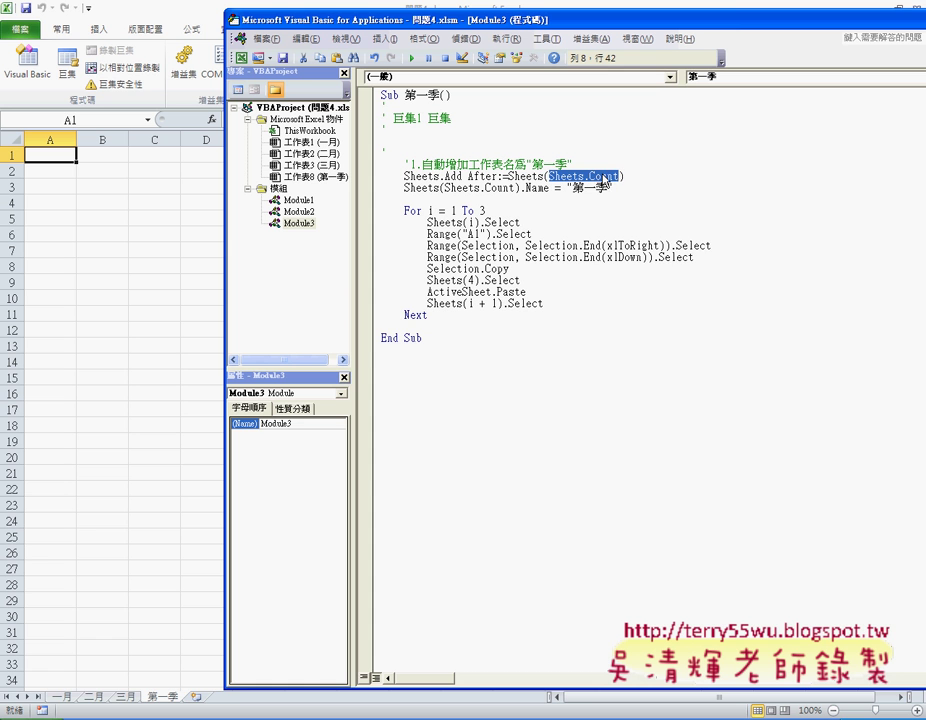
{"action": "right_click", "coordinate": [604, 177]}
{"action": "left_click", "coordinate": [630, 200]}
{"action": "left_click", "coordinate": [495, 211]}
{"action": "right_click", "coordinate": [498, 212]}
{"action": "left_click_drag", "start_coordinate": [487, 211], "coordinate": [477, 211]}
Change the loop to For i = 1 To Sheets.Count - 1 and review the loop body statements
{"action": "key", "text": "ctrl+v"}
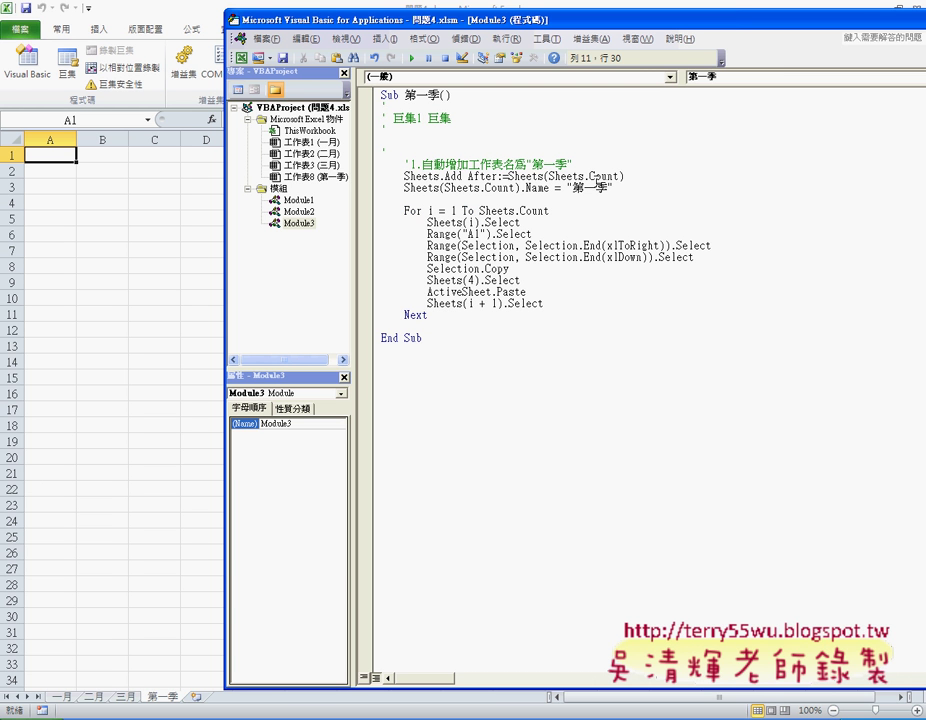
{"action": "type", "text": "-"}
{"action": "type", "text": "1"}
{"action": "left_click", "coordinate": [532, 232]}
{"action": "left_click_drag", "start_coordinate": [428, 222], "coordinate": [522, 222]}
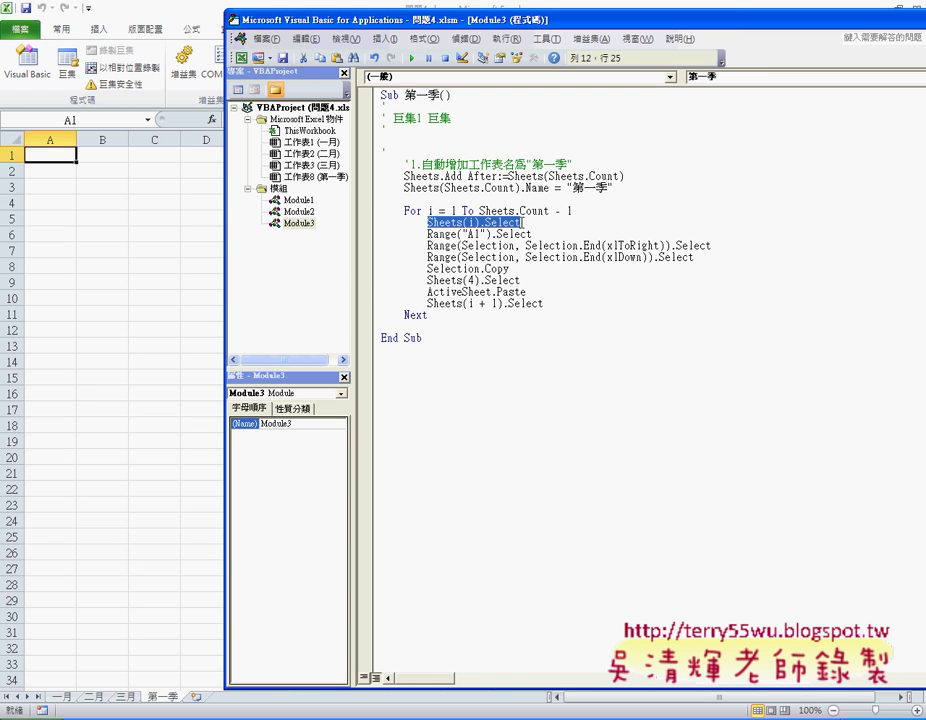
{"action": "left_click", "coordinate": [428, 234]}
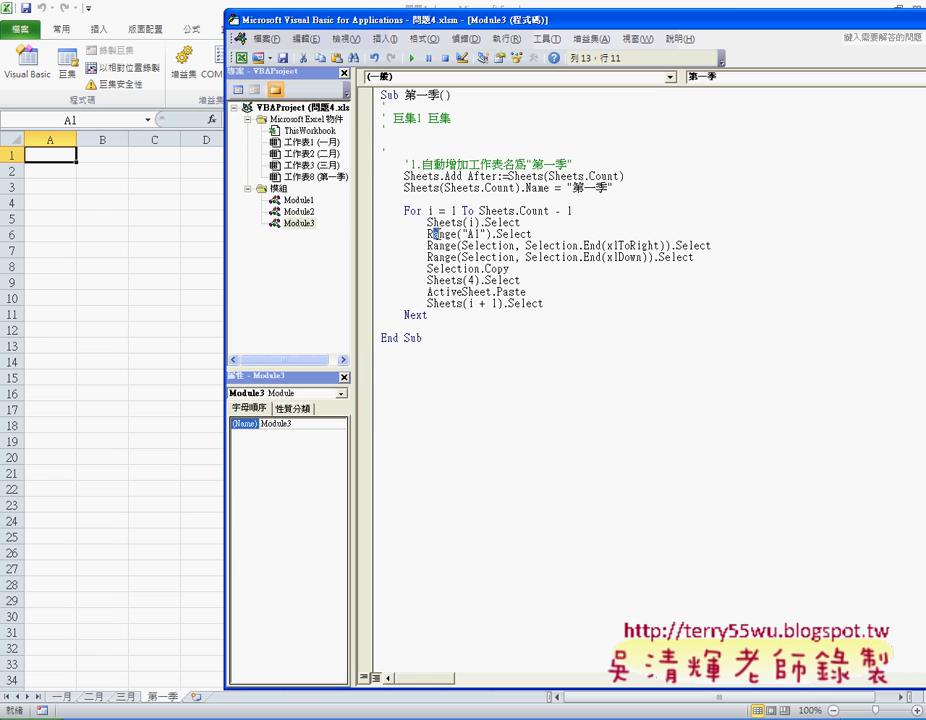
{"action": "key", "text": "shift+End"}
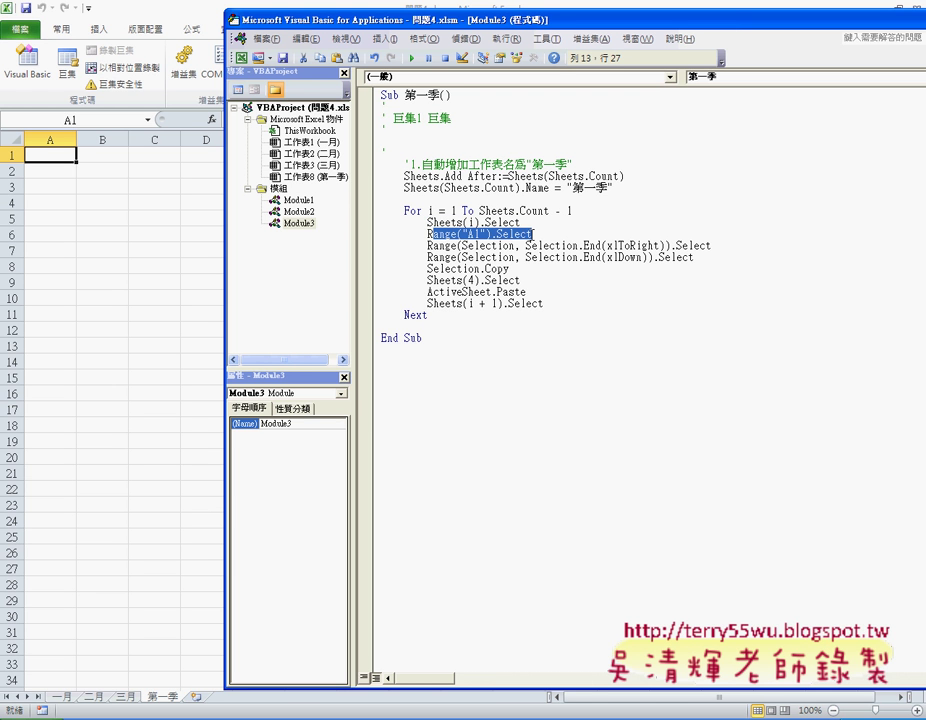
{"action": "key", "text": "Left"}
{"action": "key", "text": "Left"}
{"action": "key", "text": "Left"}
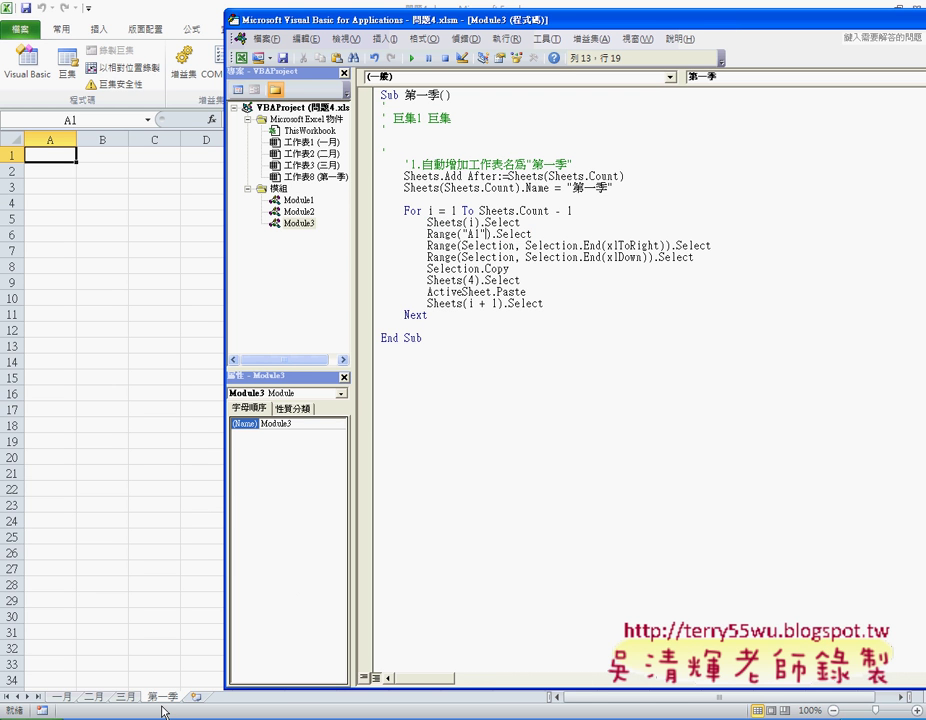
Delete the 第一季 sheet from the workbook and return to the VBA editor
{"action": "right_click", "coordinate": [163, 700]}
{"action": "left_click", "coordinate": [229, 556]}
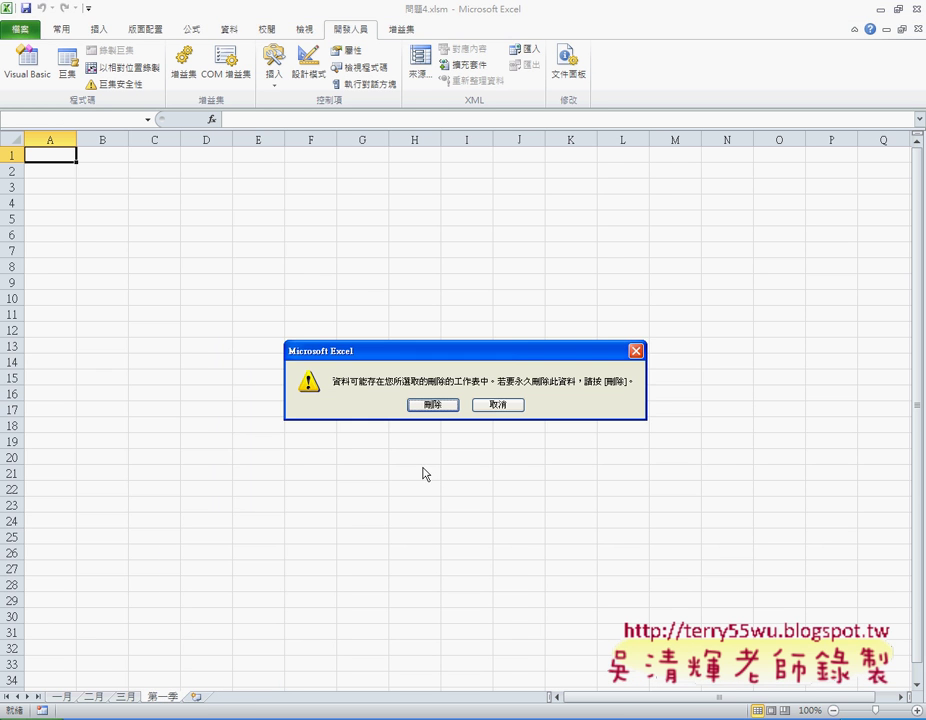
{"action": "left_click", "coordinate": [436, 408]}
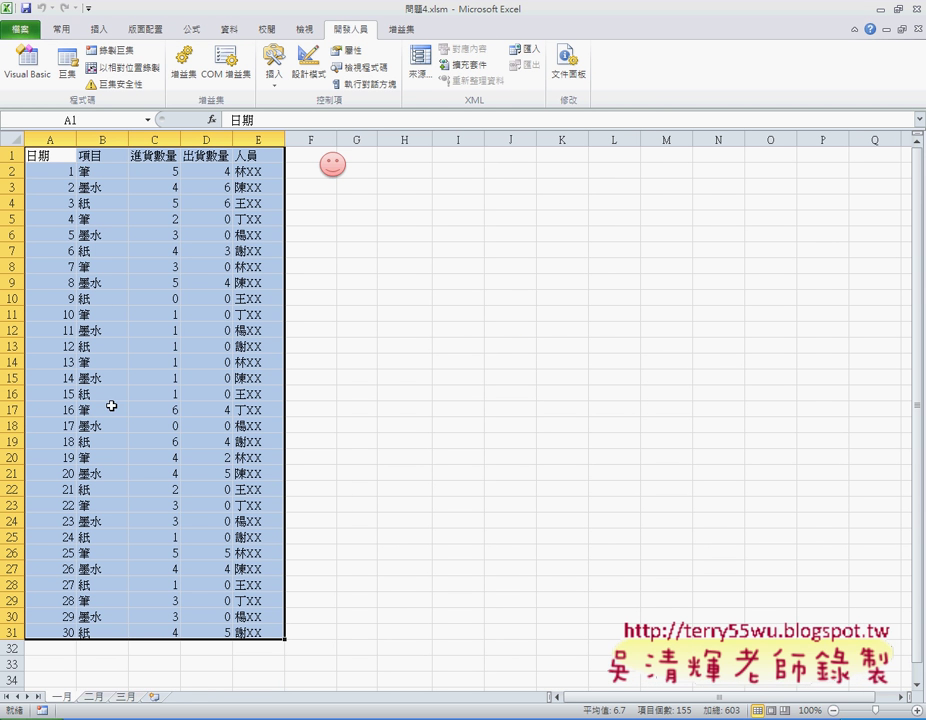
{"action": "key", "text": "alt+F11"}
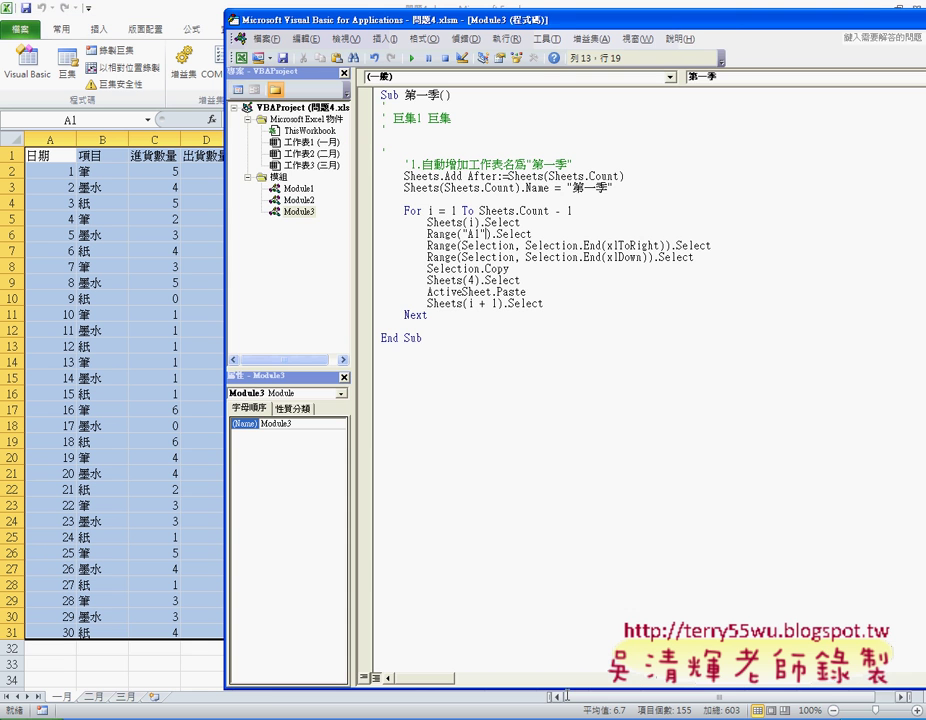
Step through the 第一季 macro so it adds a new sheet and names it 第一季
{"action": "key", "text": "F8"}
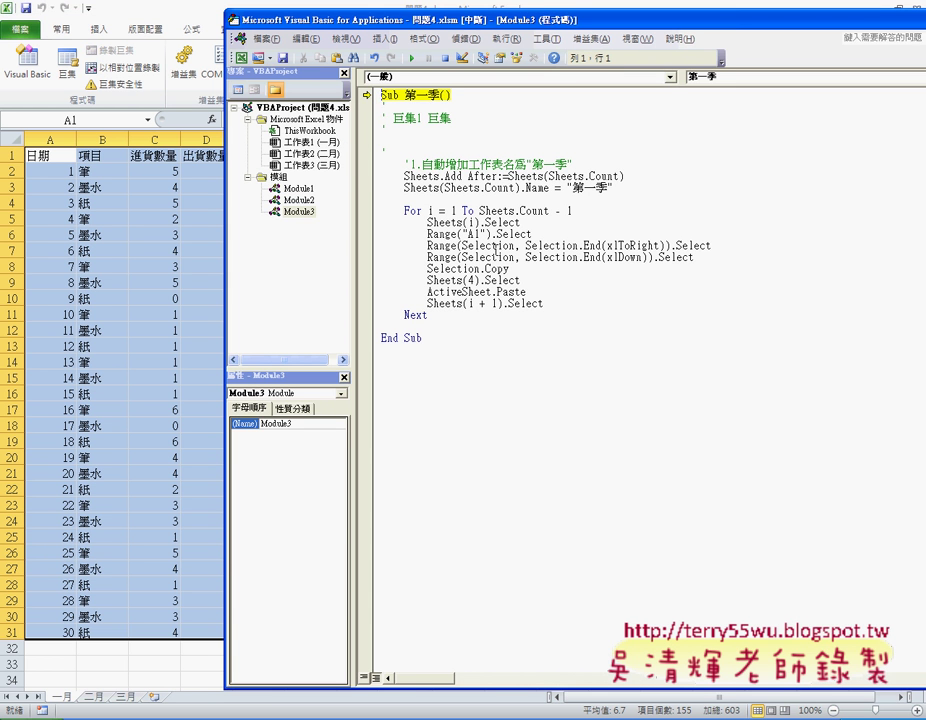
{"action": "key", "text": "F8"}
{"action": "key", "text": "F8"}
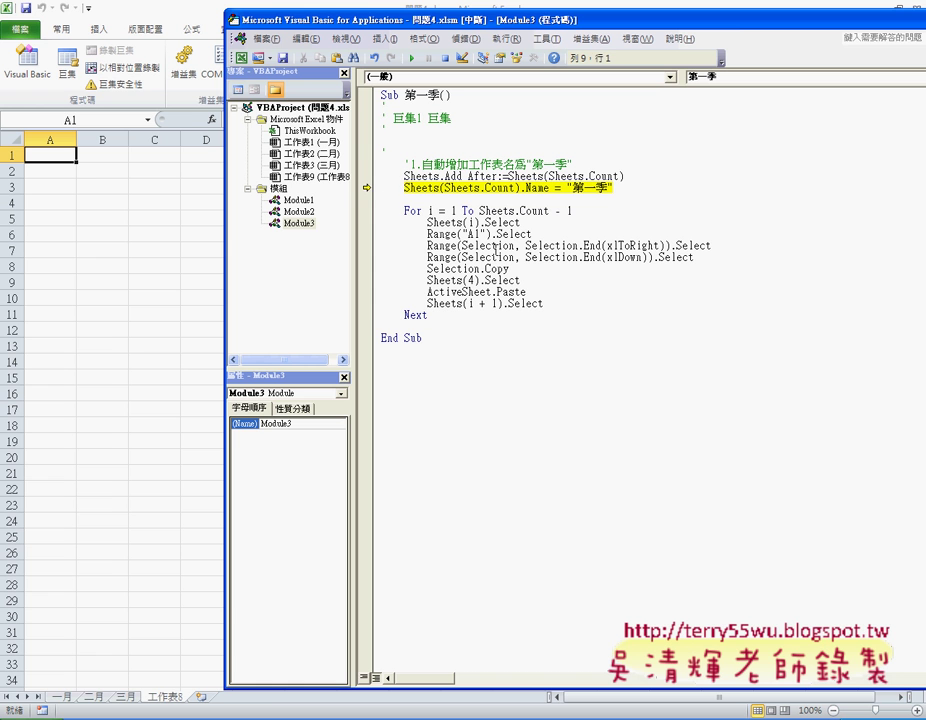
{"action": "key", "text": "F8"}
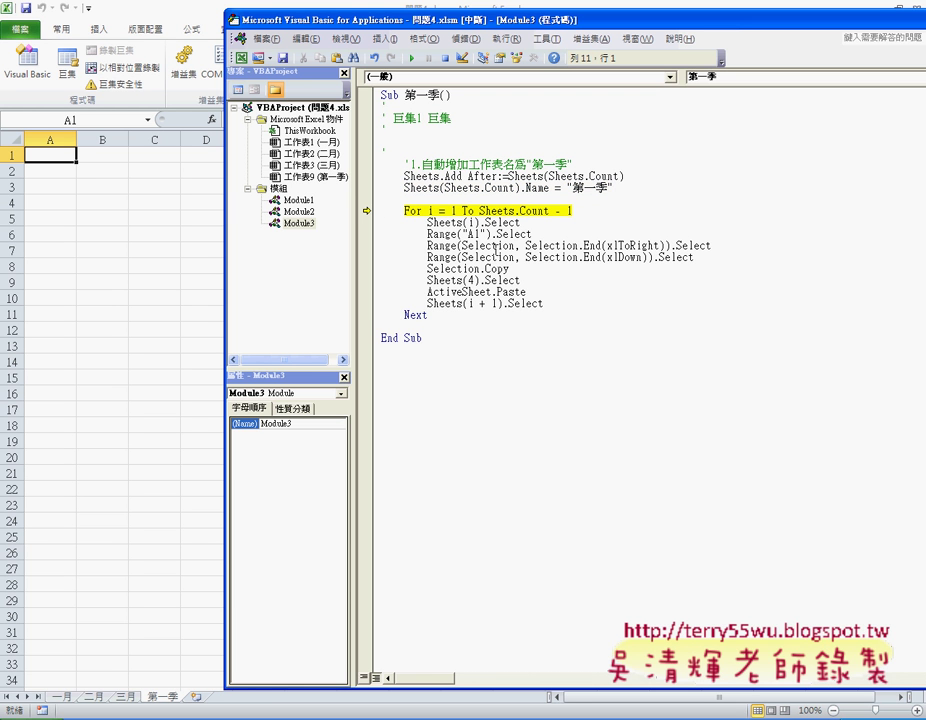
{"action": "mouse_move", "coordinate": [508, 210]}
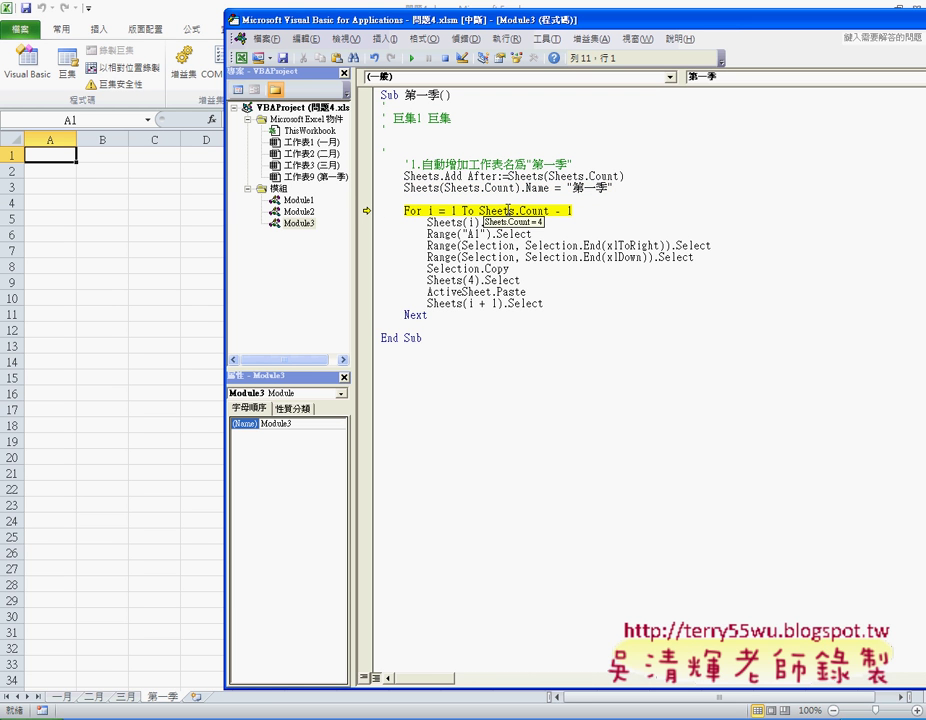
Step into the loop to select 一月's data block from A1, then check Sheets.Count's value
{"action": "key", "text": "F8"}
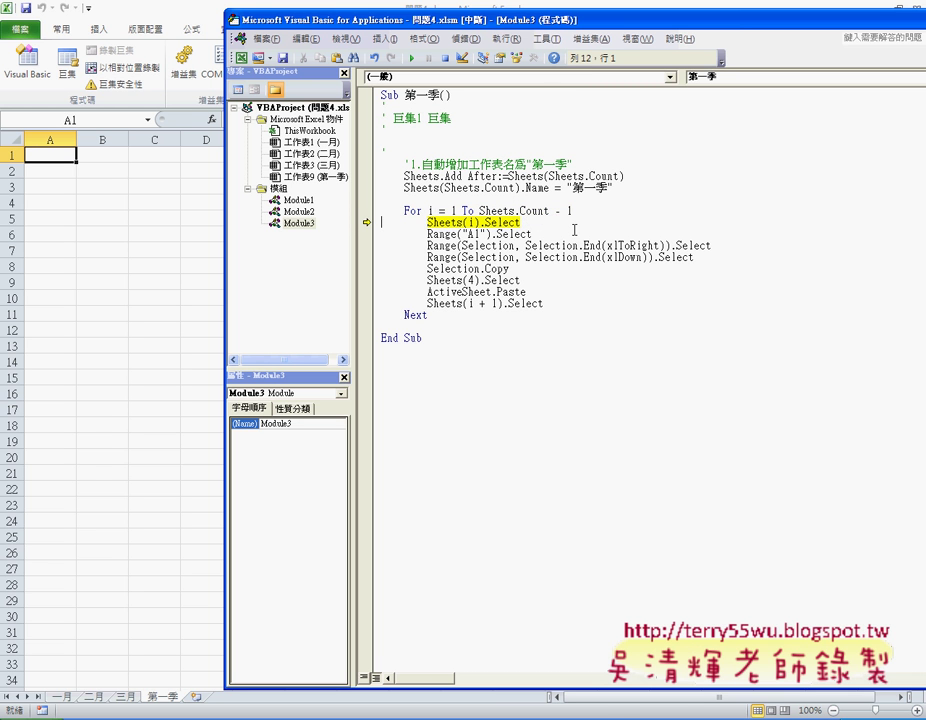
{"action": "key", "text": "F8"}
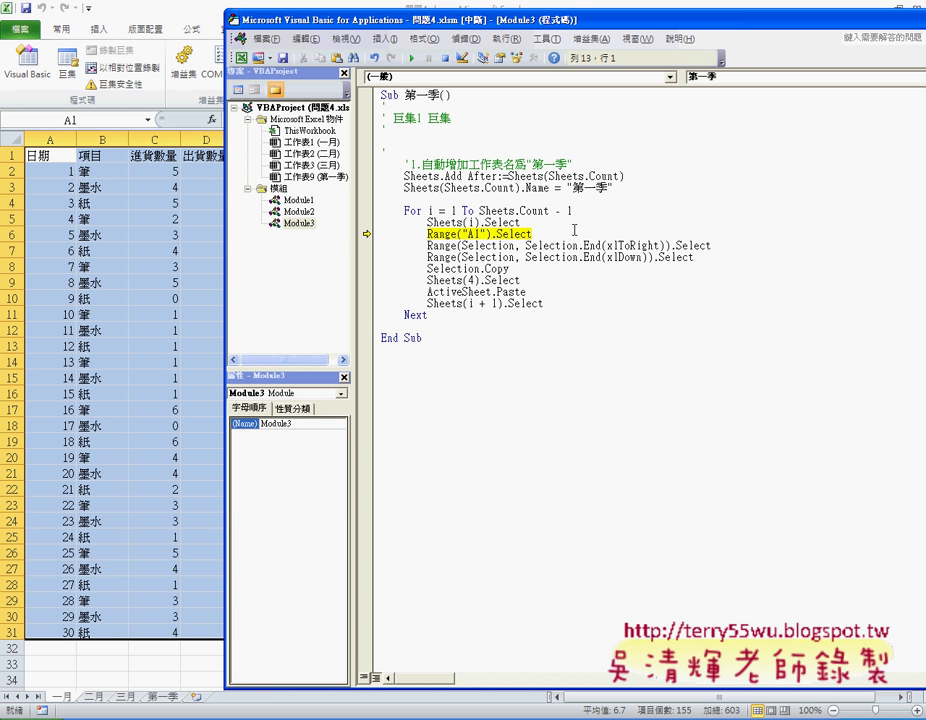
{"action": "key", "text": "F8"}
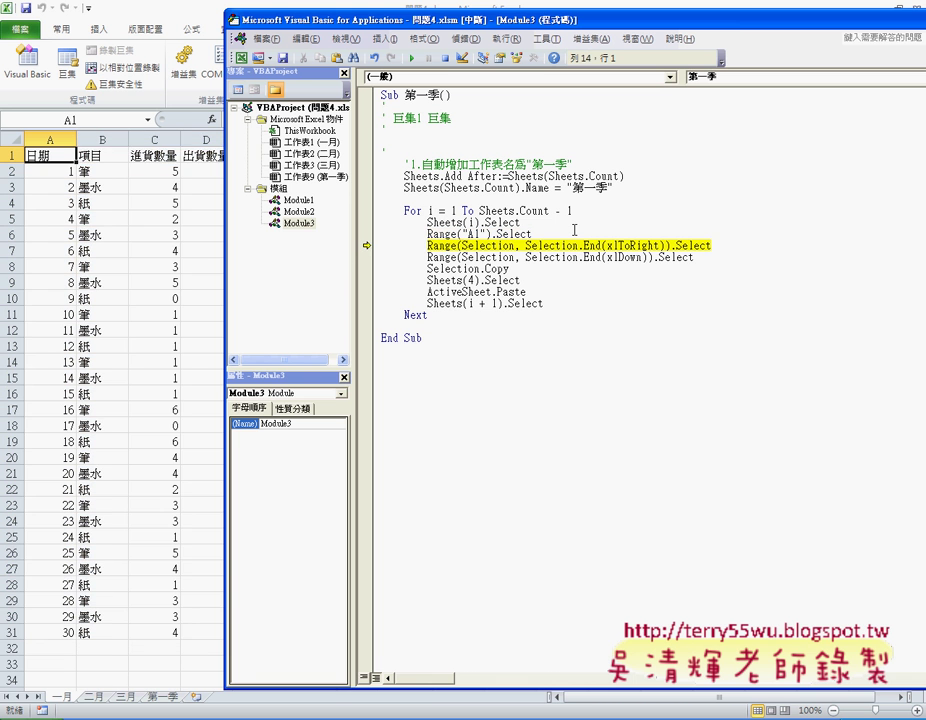
{"action": "key", "text": "F8"}
{"action": "key", "text": "F8"}
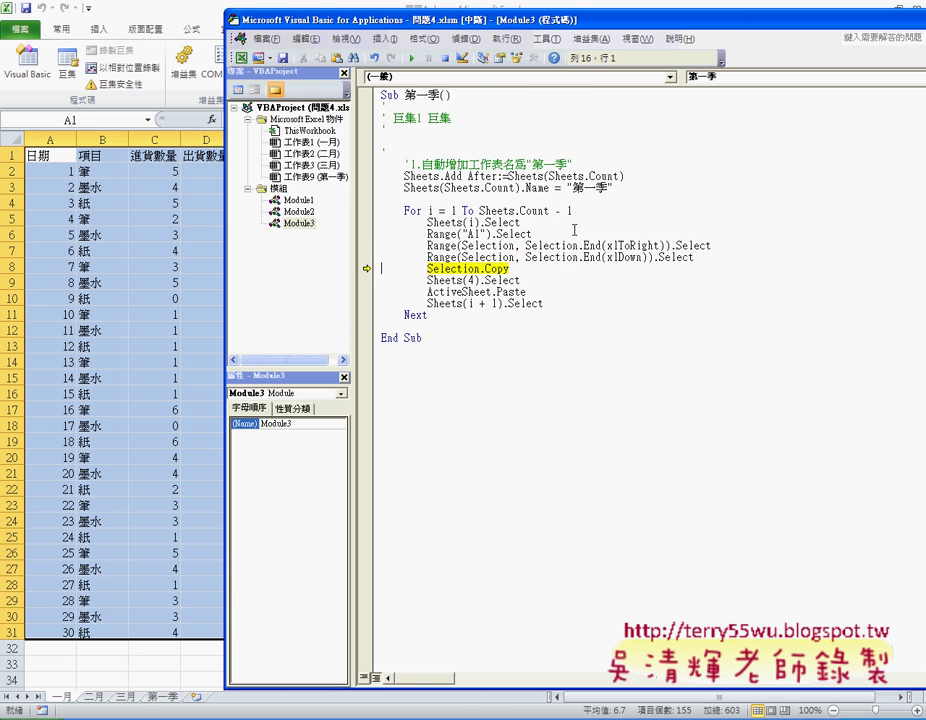
{"action": "key", "text": "F8"}
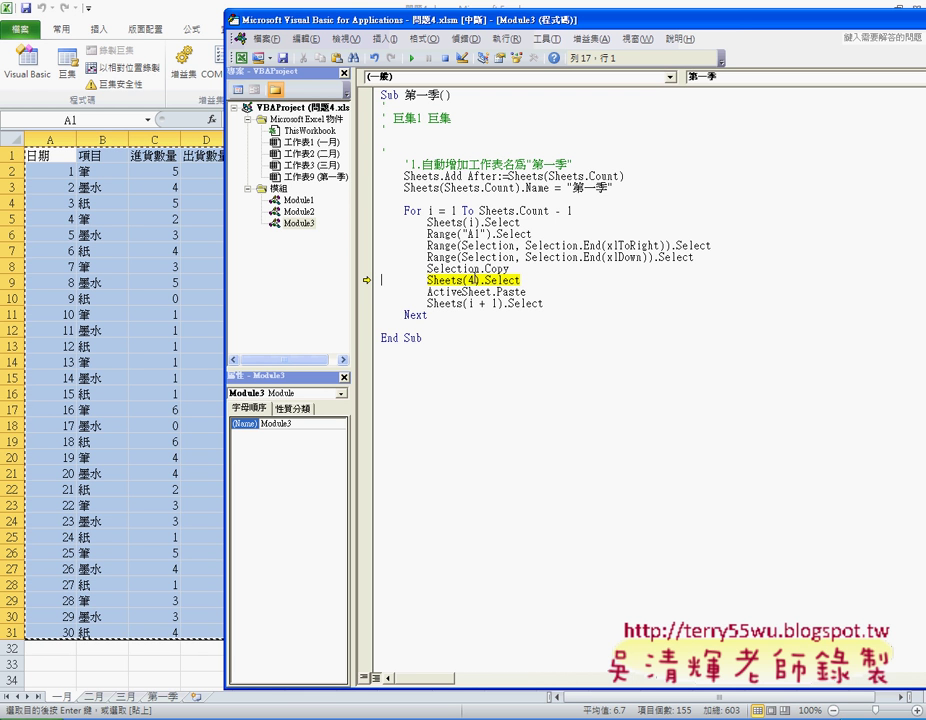
{"action": "left_click_drag", "start_coordinate": [548, 176], "coordinate": [621, 176]}
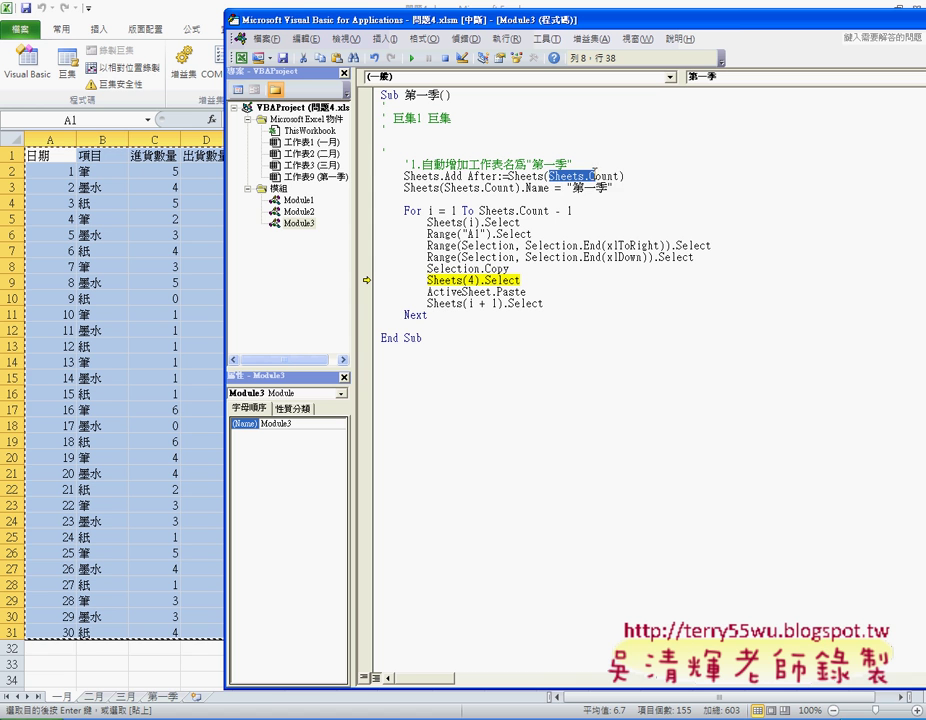
{"action": "mouse_move", "coordinate": [603, 180]}
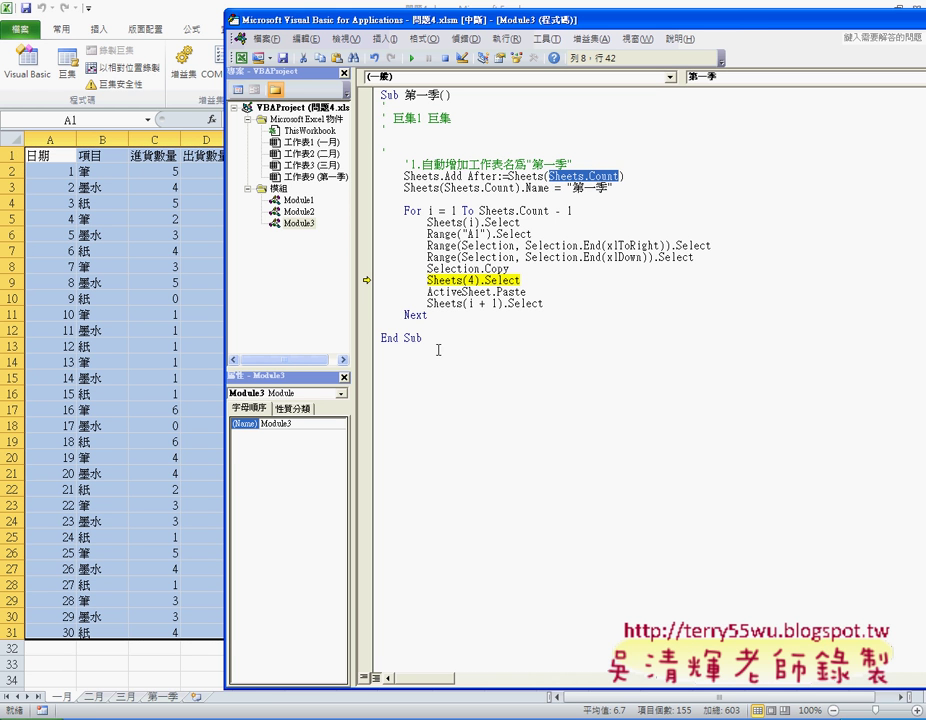
Change Sheets(4).Select to Sheets(Sheets.Count).Select and run that line to show 第一季
{"action": "left_click", "coordinate": [468, 280]}
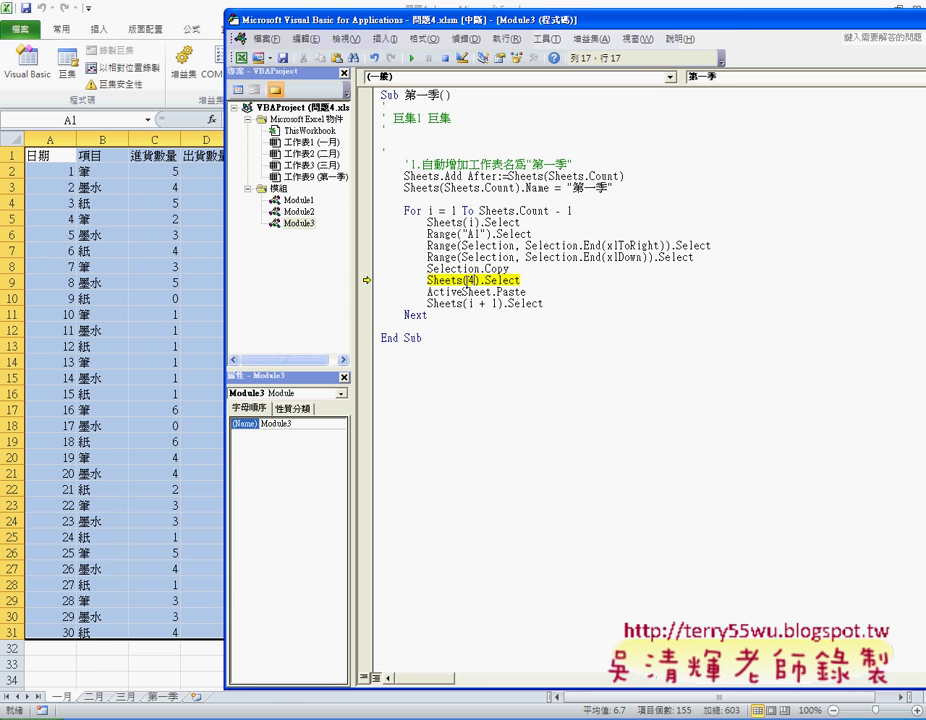
{"action": "key", "text": "BackSpace"}
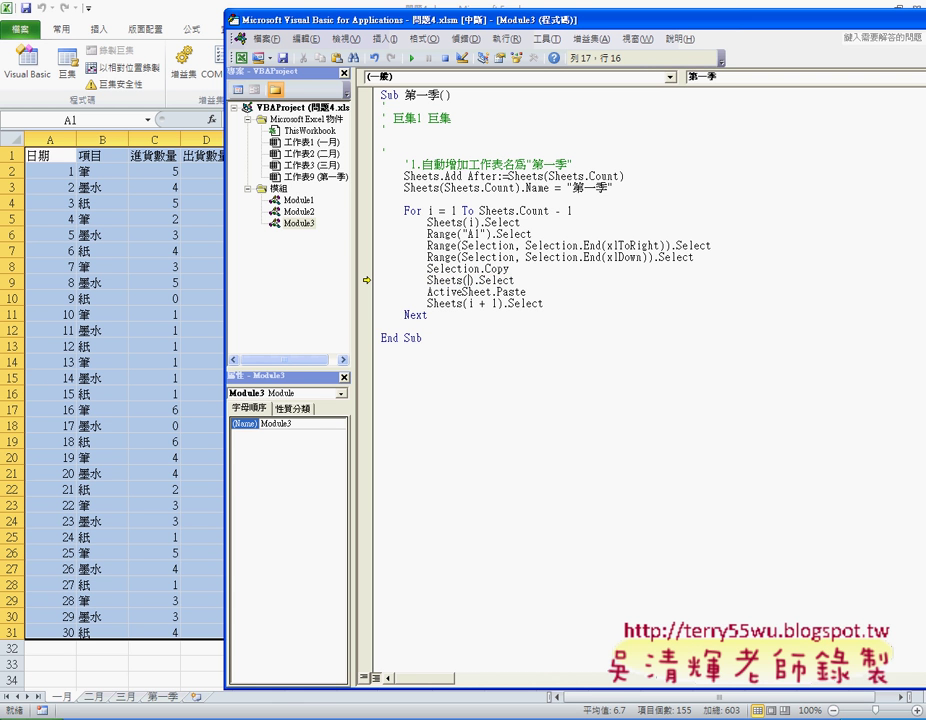
{"action": "type", "text": "Sheets.Count"}
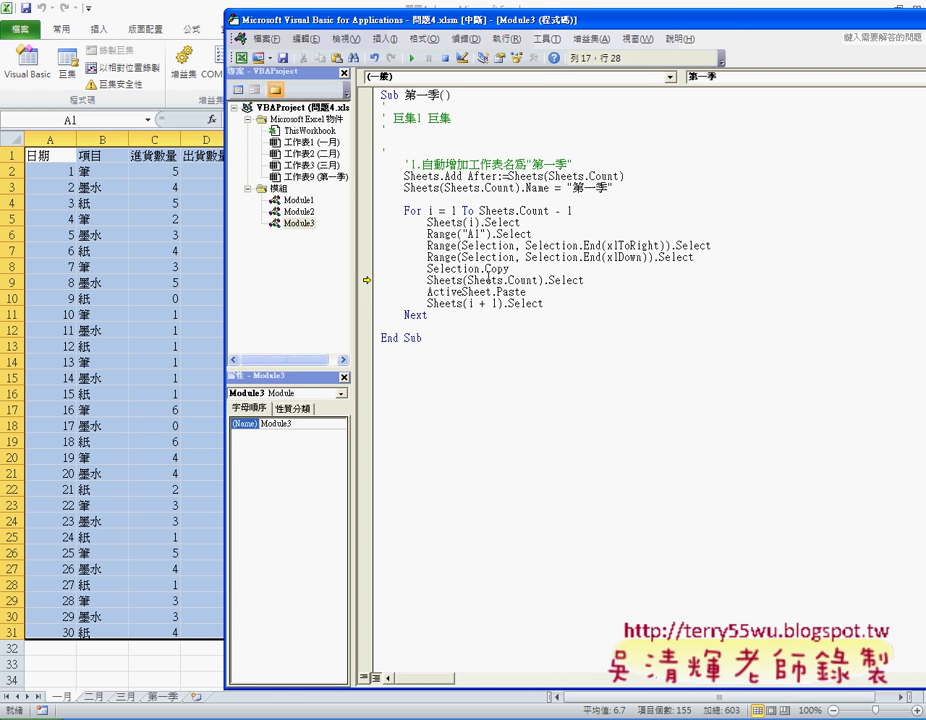
{"action": "key", "text": "Left"}
{"action": "key", "text": "Left"}
{"action": "key", "text": "F8"}
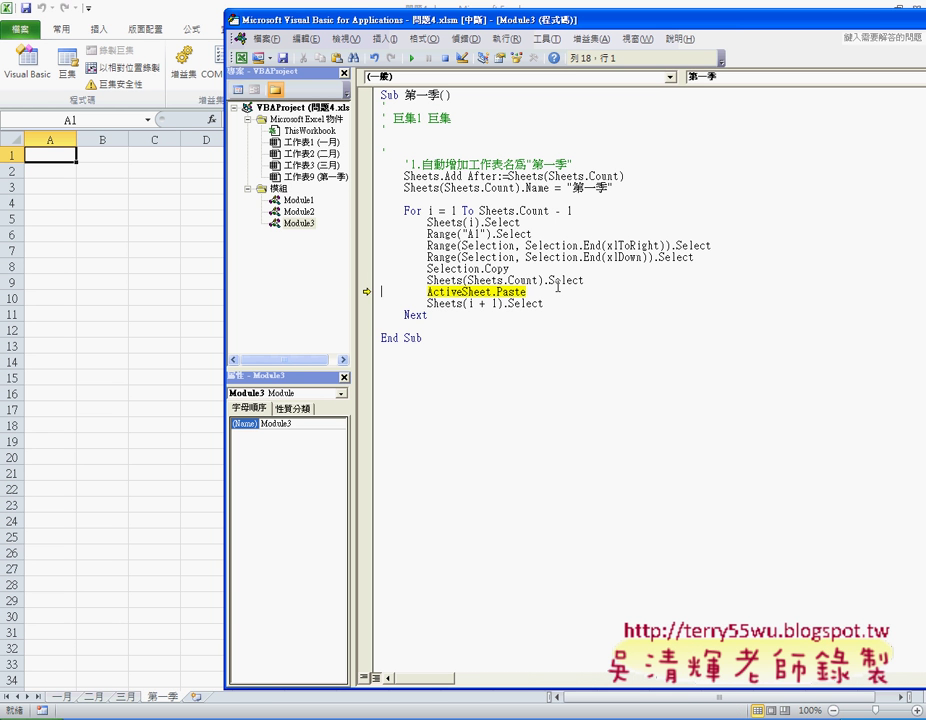
Run ActiveSheet.Paste into 第一季, then reset execution to the Sheets(i).Select line
{"action": "key", "text": "F8"}
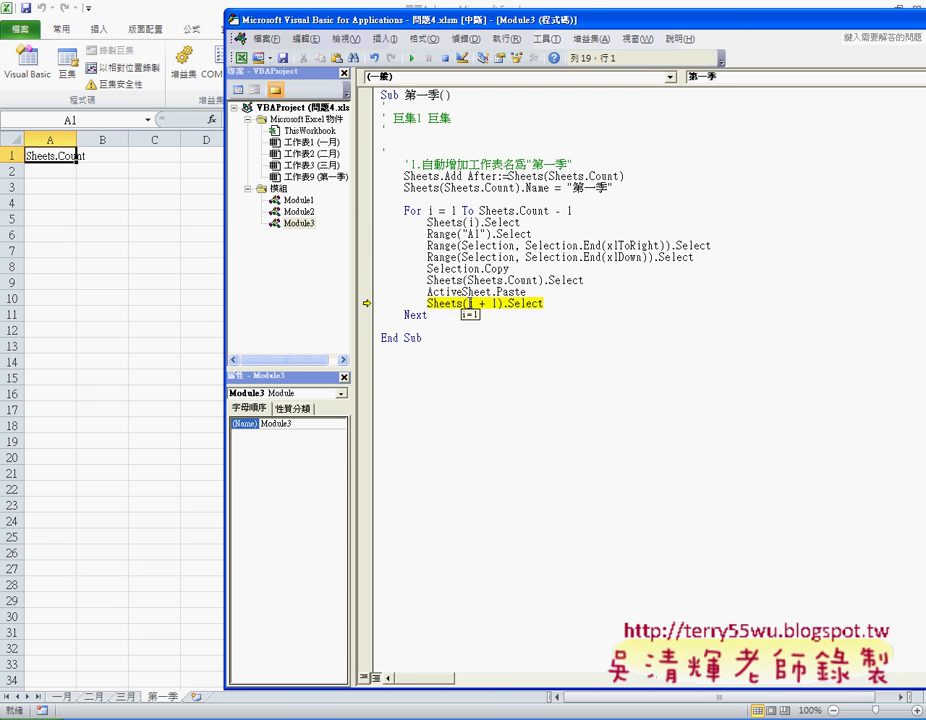
{"action": "left_click_drag", "start_coordinate": [366, 303], "coordinate": [367, 223]}
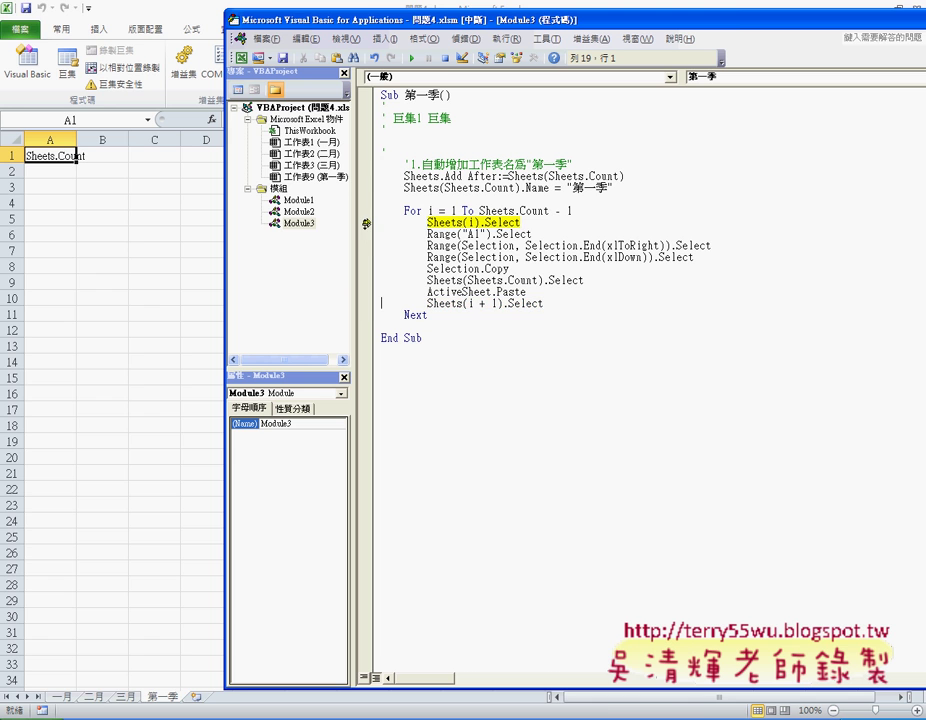